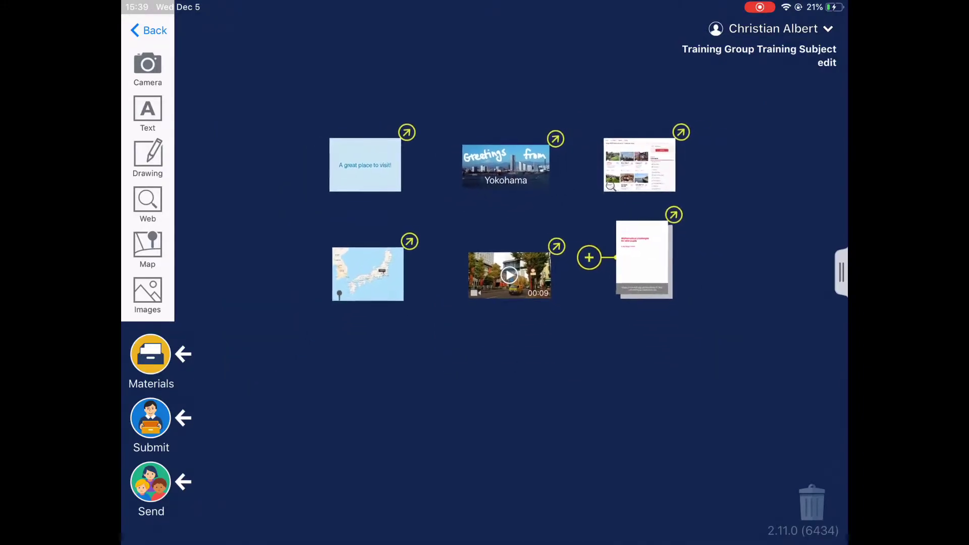
scroll(500, 205, "down", 2)
scroll(493, 189, "down", 2)
scroll(484, 174, "down", 2)
scroll(477, 160, "down", 2)
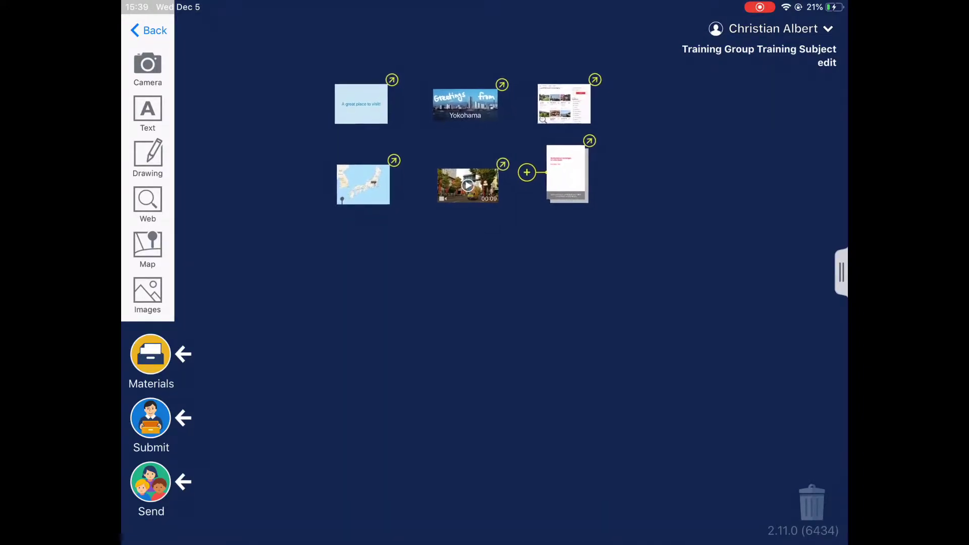
scroll(469, 144, "down", 2)
scroll(454, 129, "down", 1)
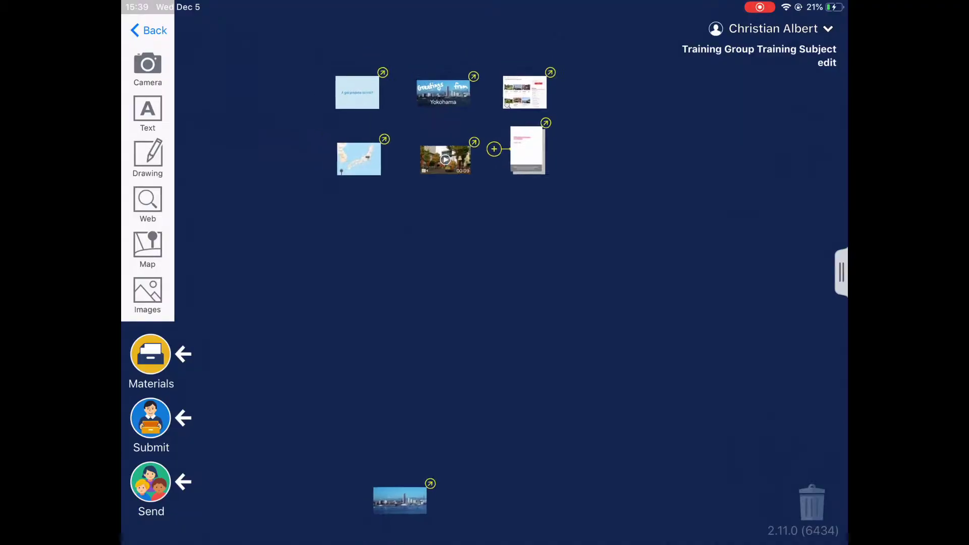
scroll(454, 251, "down", 2)
scroll(454, 249, "down", 1)
scroll(454, 250, "down", 1)
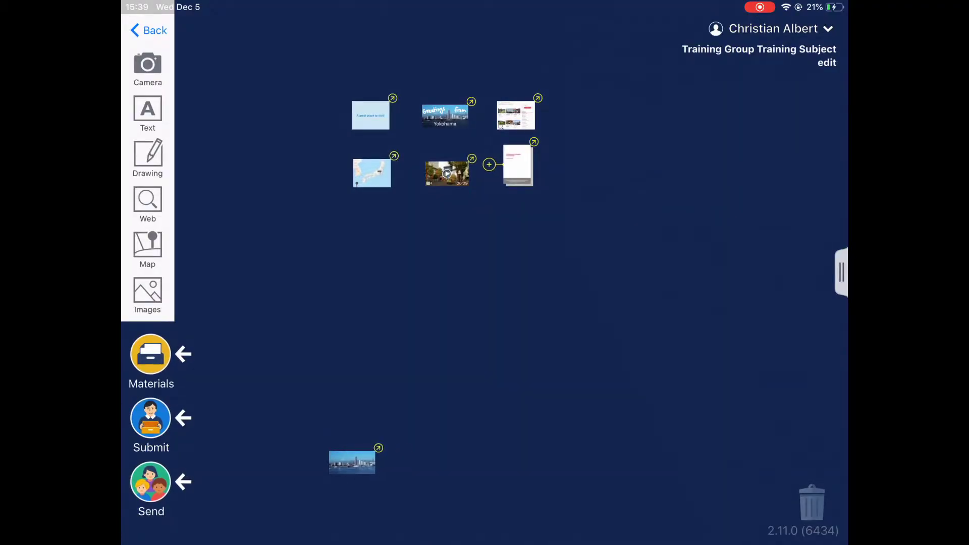
- Move the document card aside and spread out the Yokohama greeting, map, video and web-page cards
mouse_move(519, 163)
left_mouse_down()
mouse_move(722, 418)
mouse_move(811, 500)
left_mouse_up()
left_click_drag(465, 87, 264, 76)
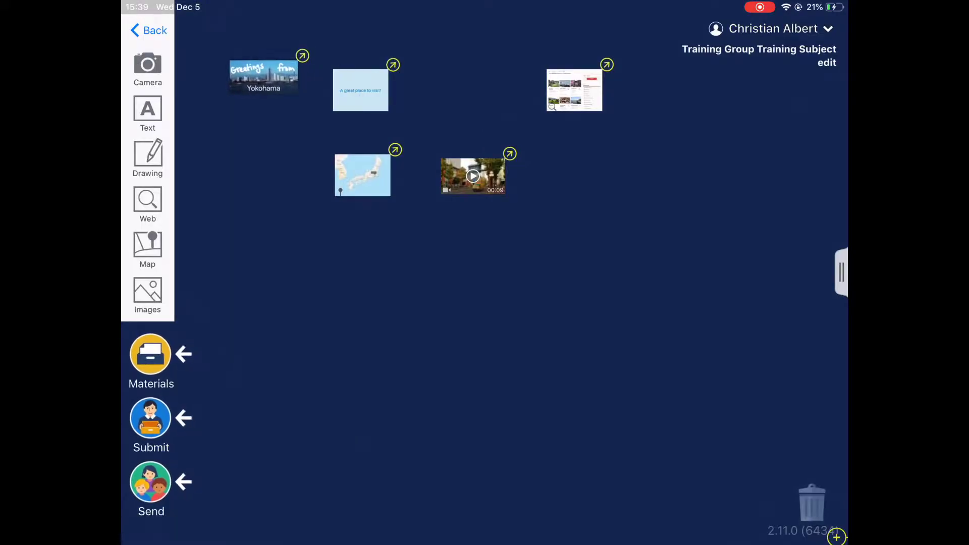
left_click_drag(363, 175, 273, 175)
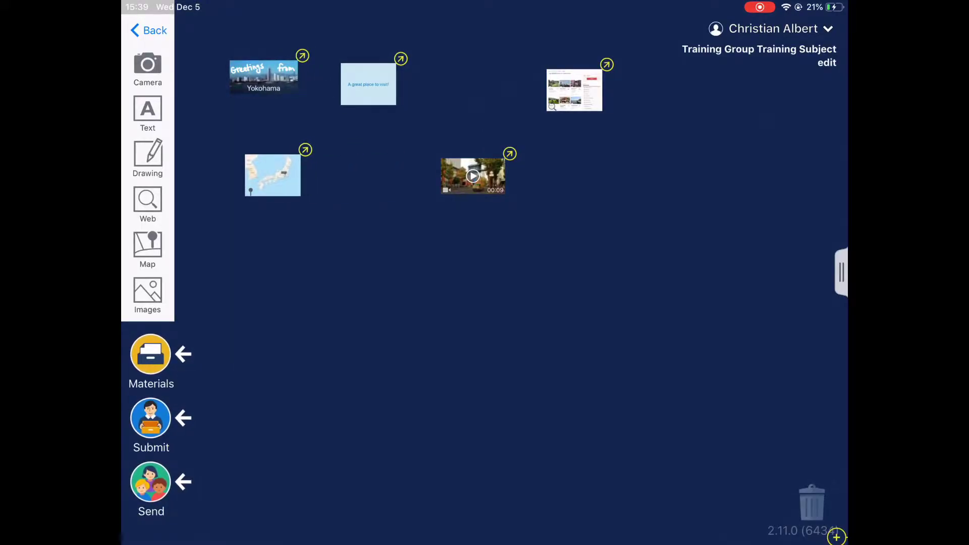
left_click_drag(473, 176, 368, 177)
mouse_move(574, 91)
left_mouse_down()
mouse_move(491, 156)
mouse_move(492, 168)
mouse_move(514, 161)
left_mouse_up()
left_click_drag(368, 172, 403, 227)
scroll(423, 197, "up", 3)
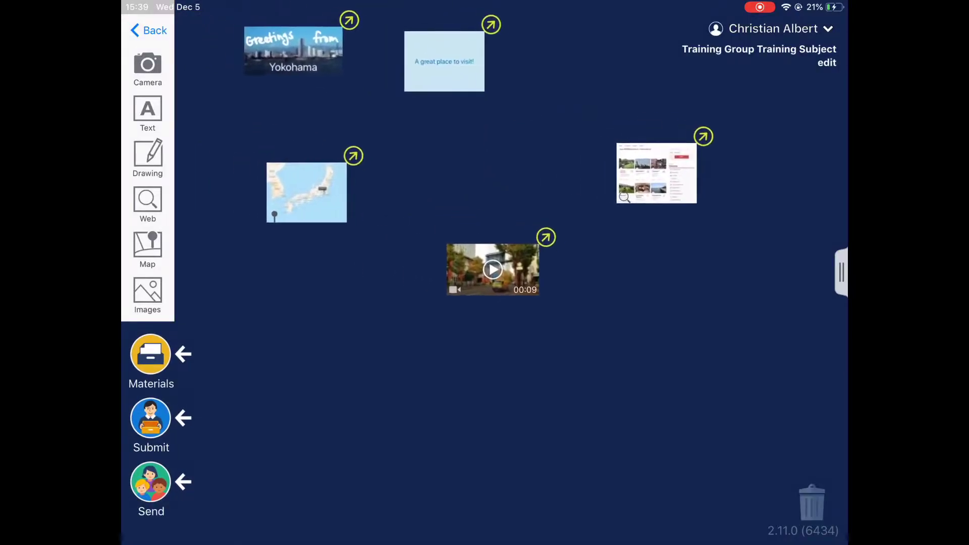
scroll(484, 227, "up", 3)
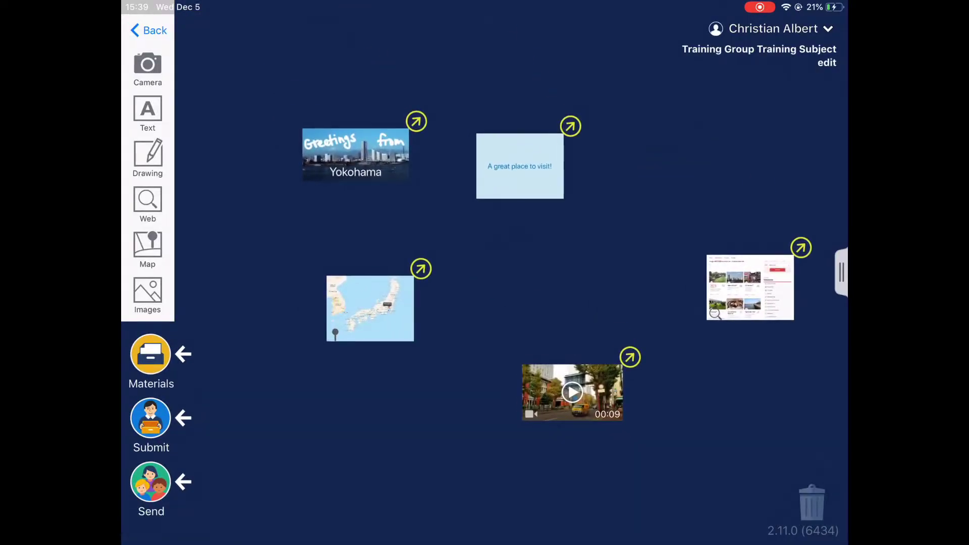
- Link the Yokohama greeting card to the text card, text to map, and map to video
left_click_drag(519, 164, 587, 145)
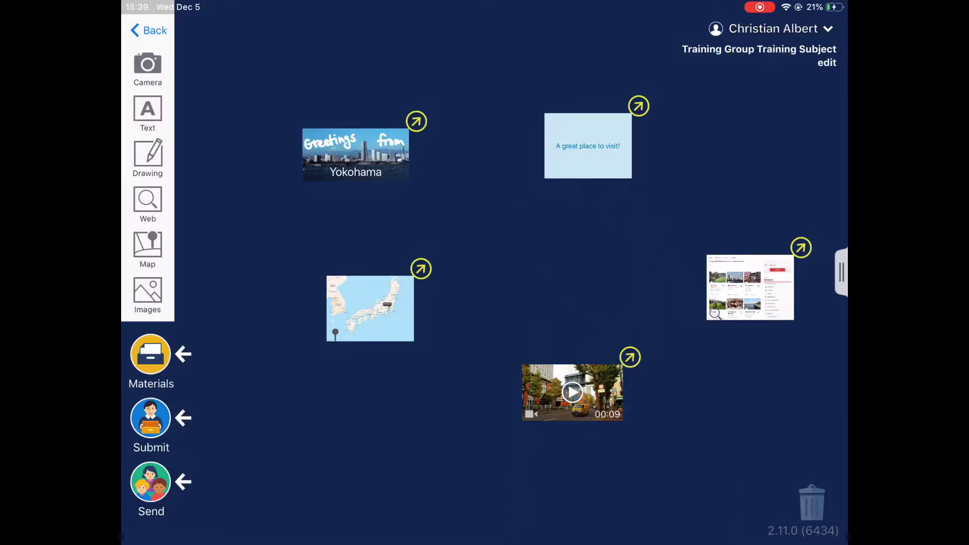
mouse_move(416, 121)
left_mouse_down()
mouse_move(540, 126)
mouse_move(580, 144)
left_mouse_up()
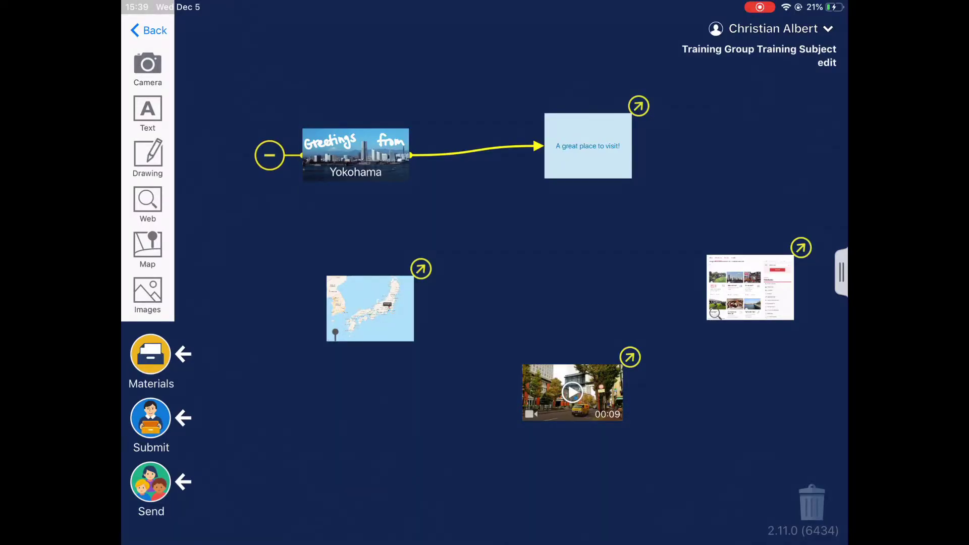
left_click_drag(639, 106, 374, 303)
left_click_drag(421, 268, 563, 392)
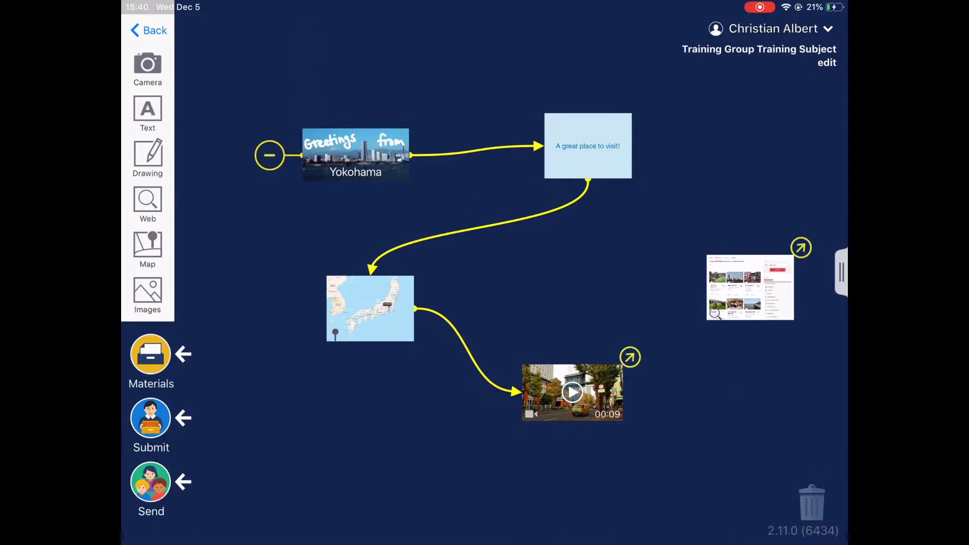
- Replace the text-to-map link with a text-to-web-page link and move the video card down-right
left_click(477, 223)
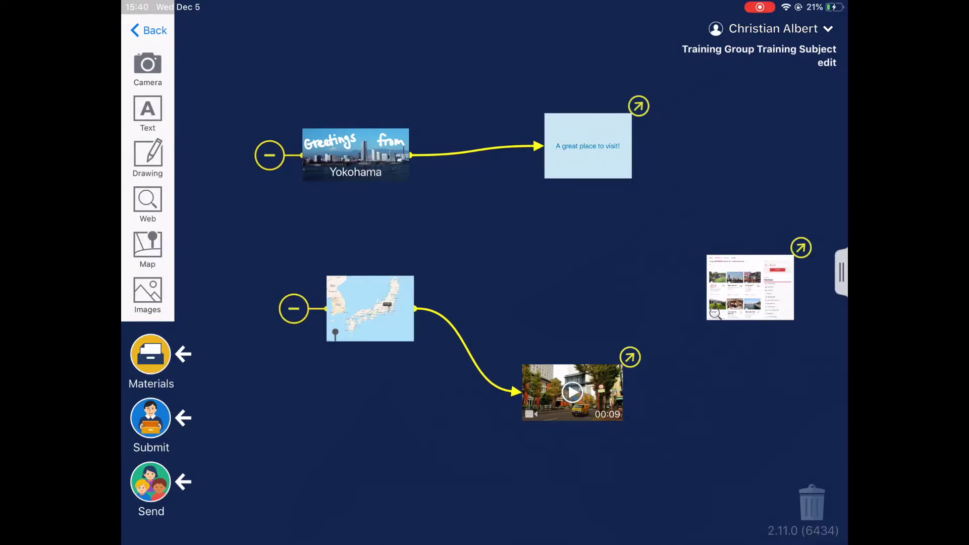
mouse_move(639, 106)
left_mouse_down()
mouse_move(714, 255)
mouse_move(750, 286)
left_mouse_up()
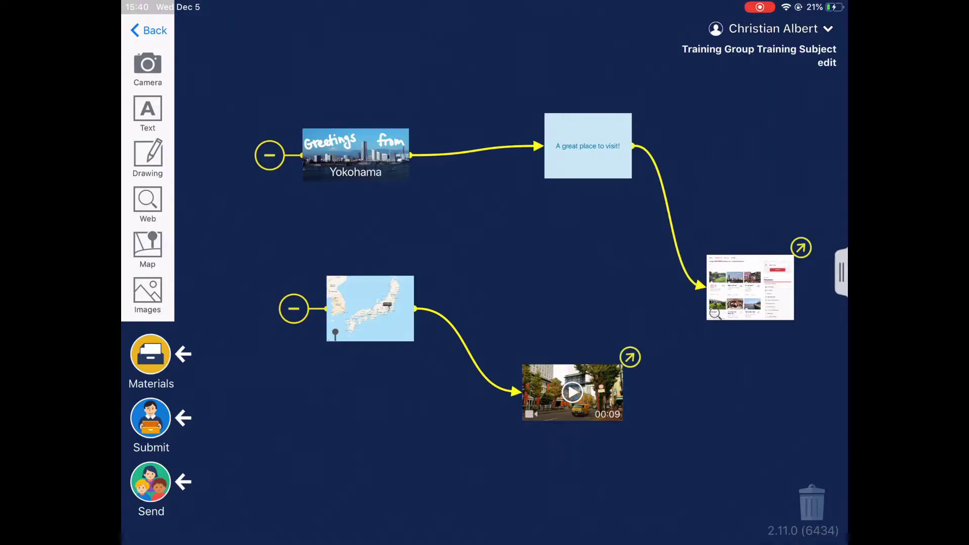
mouse_move(572, 392)
left_mouse_down()
mouse_move(671, 405)
mouse_move(670, 420)
left_mouse_up()
- Remove the map-to-video link and connect the map card after the text card
left_click(294, 308)
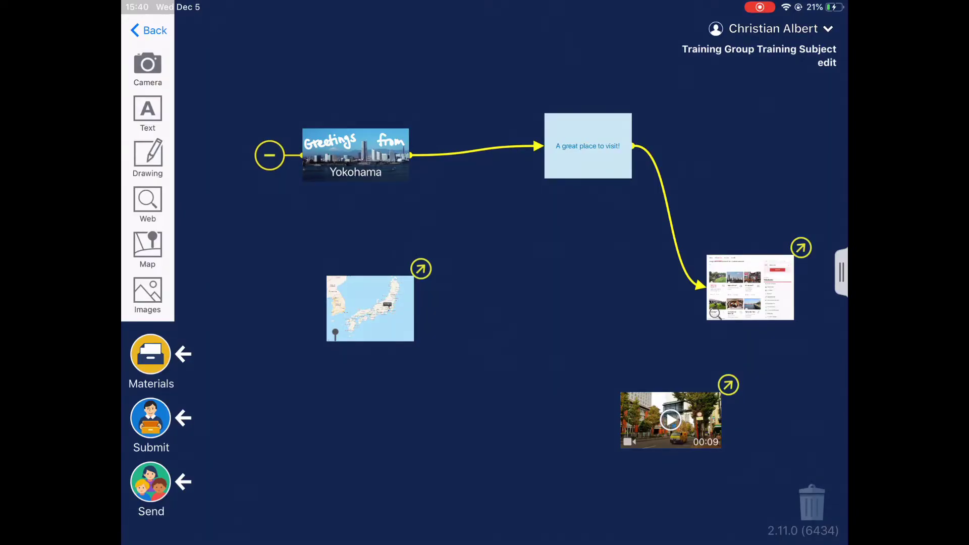
left_click_drag(750, 288, 774, 343)
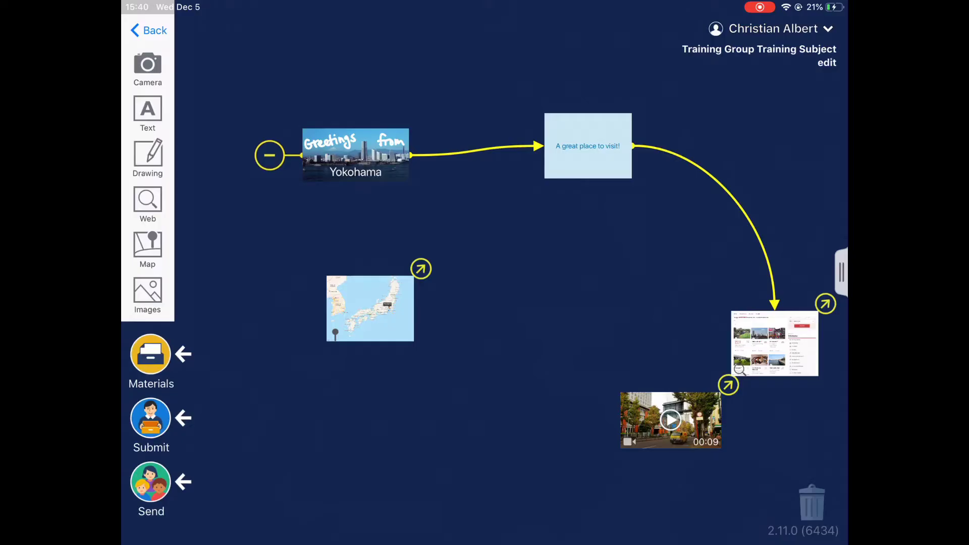
mouse_move(370, 308)
left_mouse_down()
mouse_move(437, 318)
mouse_move(685, 239)
mouse_move(732, 192)
left_mouse_up()
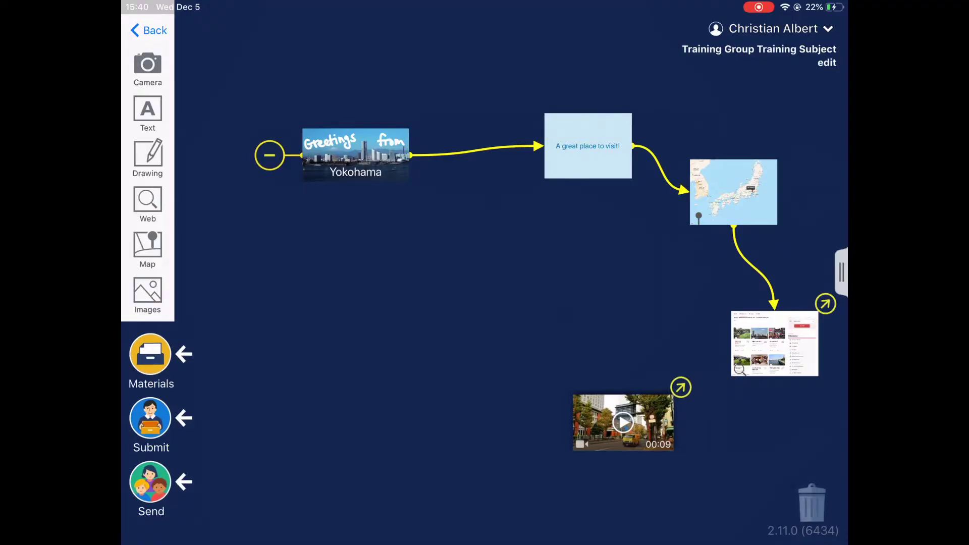
- Link the web-page card to the video card and rearrange the chained cards
left_click_drag(669, 420, 484, 407)
mouse_move(825, 303)
left_mouse_down()
mouse_move(484, 416)
mouse_move(351, 363)
left_mouse_up()
mouse_move(733, 192)
left_mouse_down()
mouse_move(637, 270)
mouse_move(524, 436)
left_mouse_up()
left_click_drag(588, 145, 652, 150)
left_click_drag(524, 435, 491, 451)
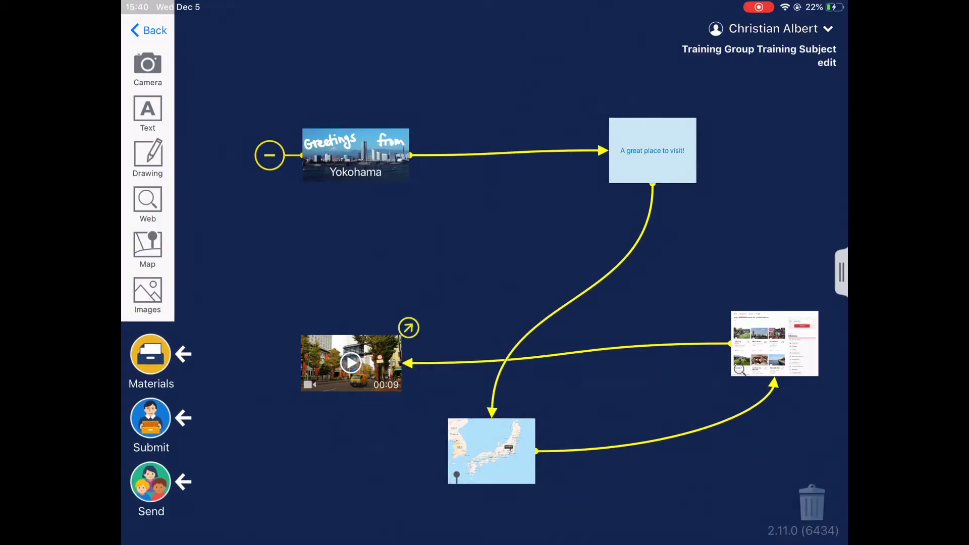
left_click_drag(350, 363, 369, 283)
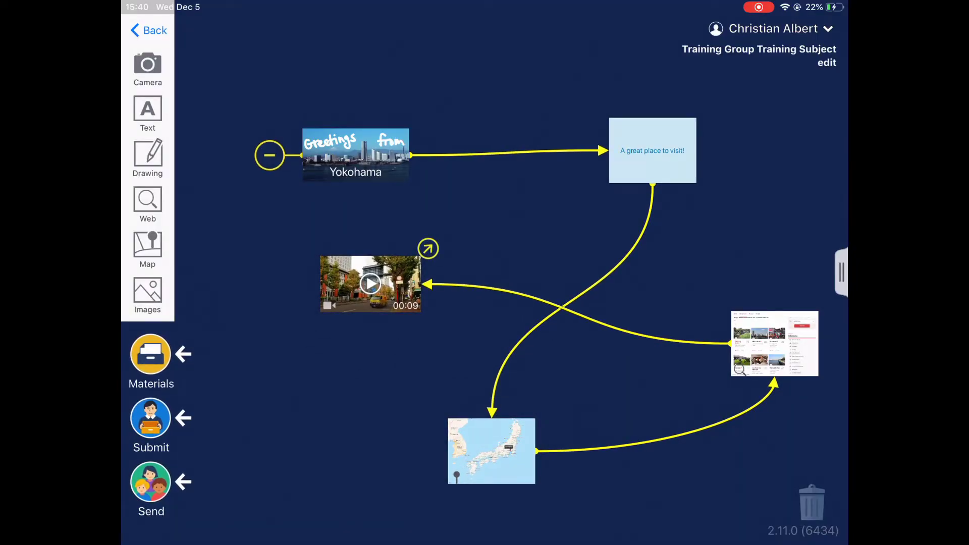
scroll(537, 301, "down", 5)
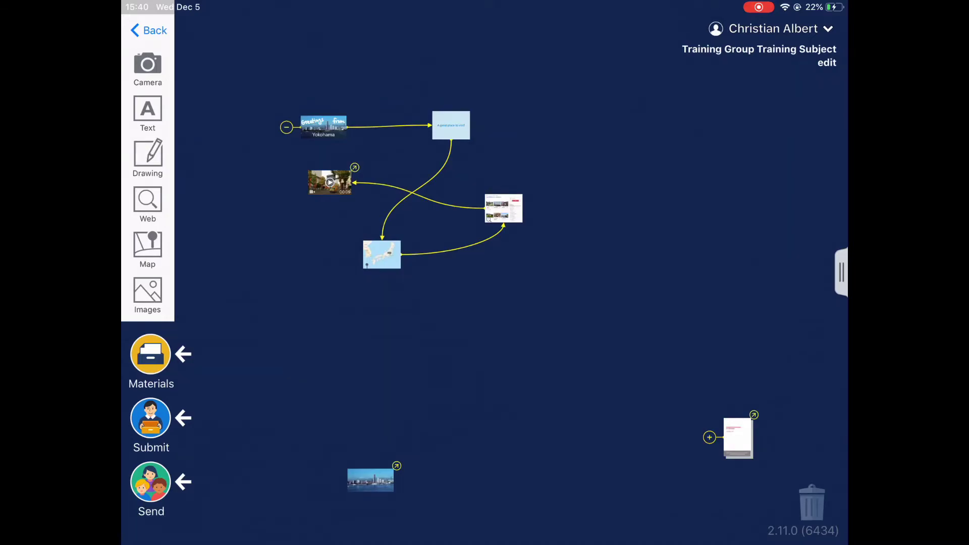
- Shift the linked cluster, then collapse and re-expand the Yokohama greeting card's chain
mouse_move(404, 189)
left_mouse_down()
mouse_move(422, 228)
mouse_move(525, 311)
mouse_move(648, 304)
mouse_move(599, 204)
mouse_move(497, 188)
mouse_move(456, 245)
mouse_move(398, 201)
left_mouse_up()
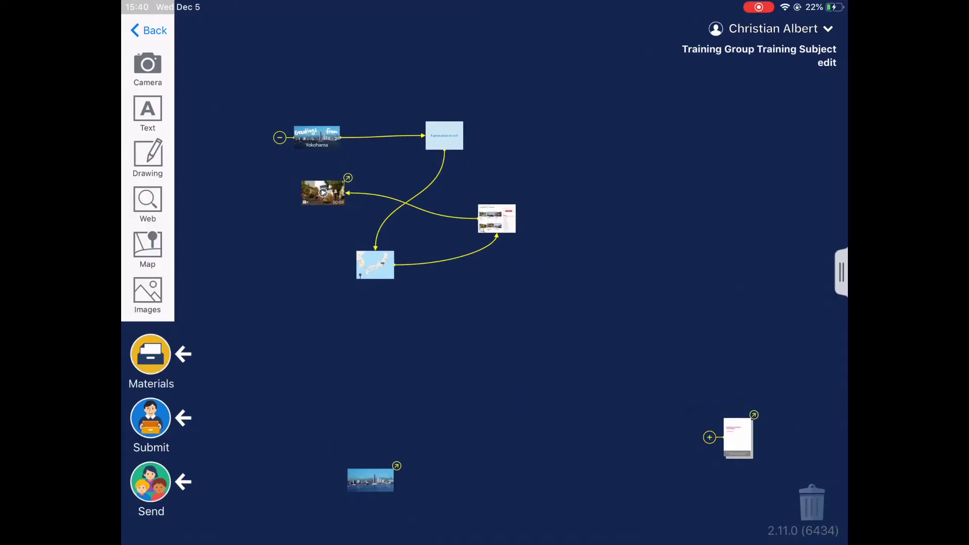
scroll(443, 223, "up", 2)
scroll(443, 222, "up", 2)
scroll(443, 222, "up", 2)
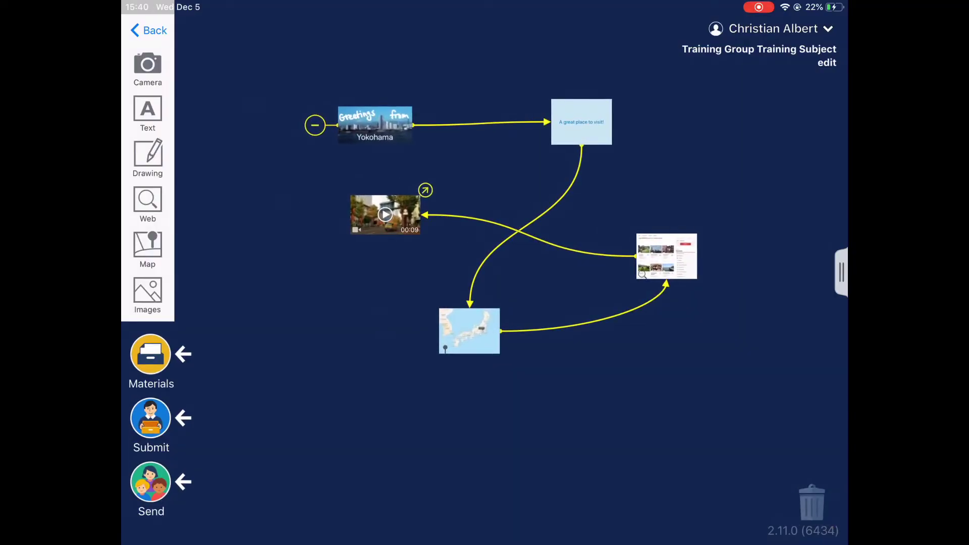
left_click(315, 125)
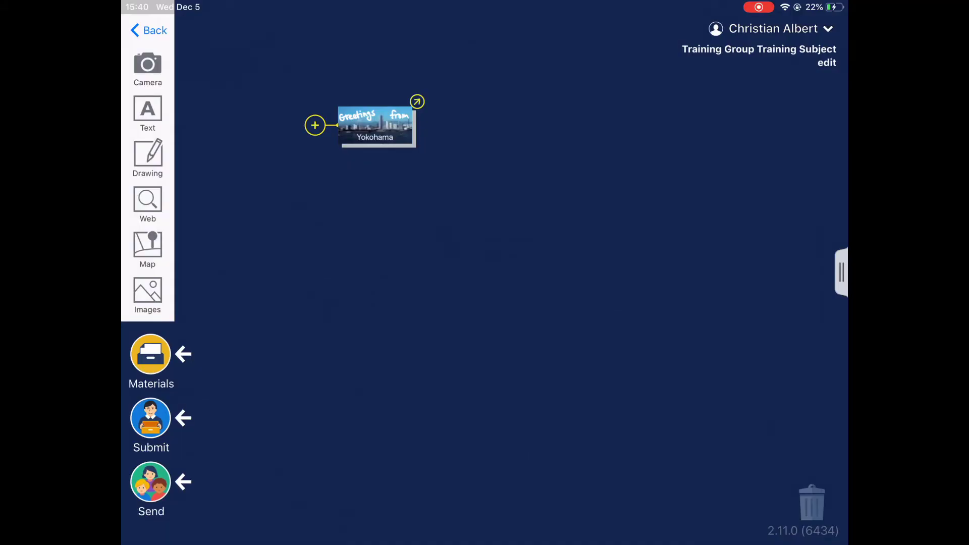
left_click(315, 125)
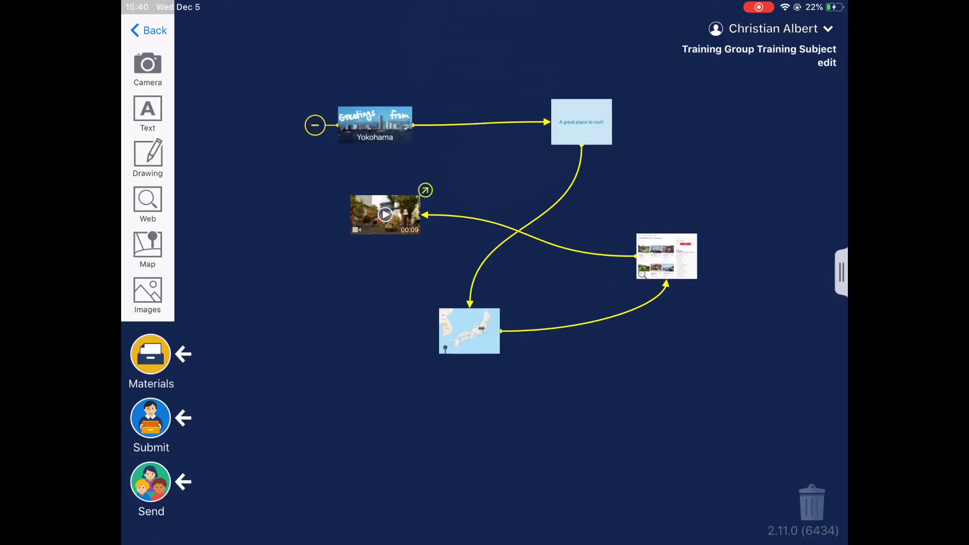
- Auto-arrange the five-card chain into a neat row, then collapse it into the greeting card
left_click(581, 121)
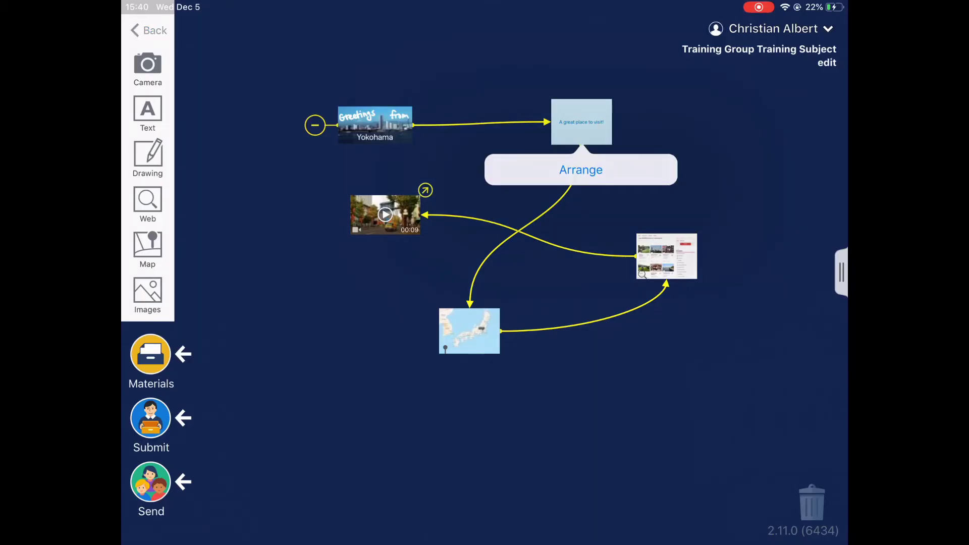
left_click(580, 170)
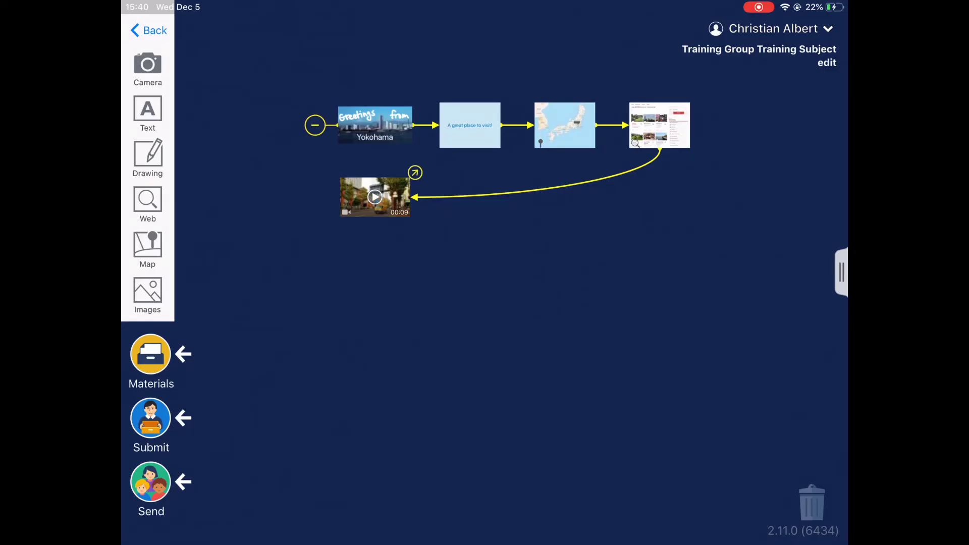
left_click(315, 125)
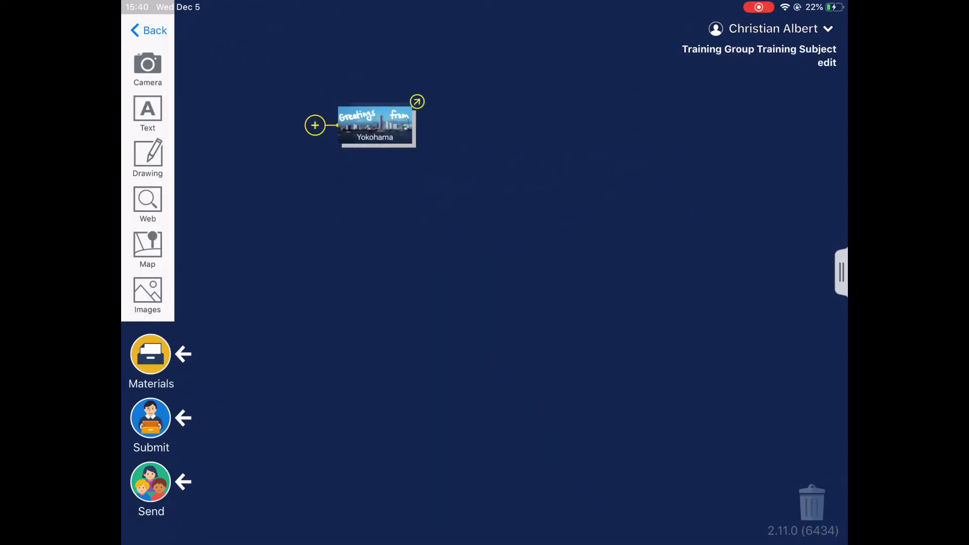